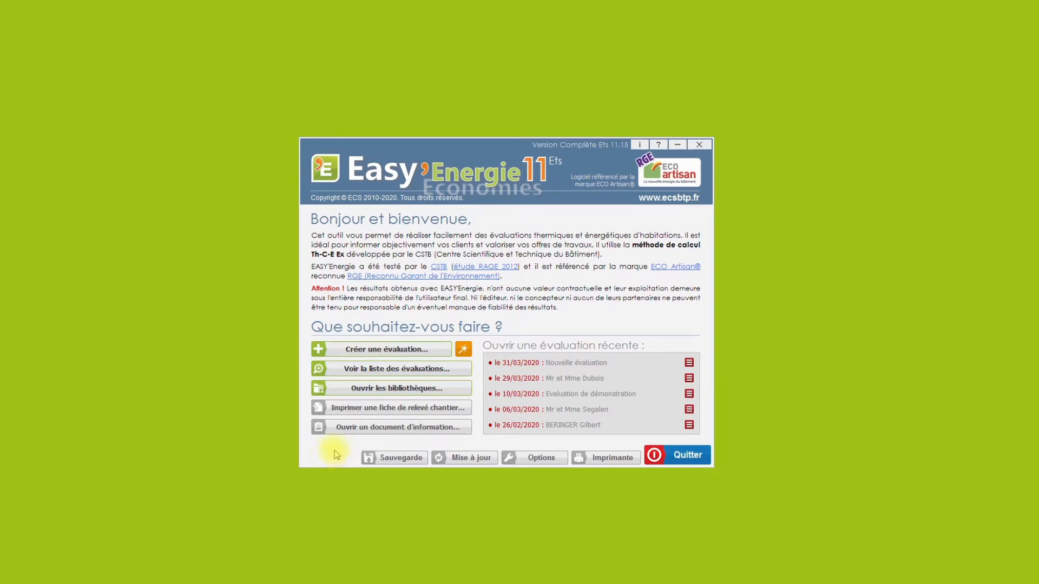
Open the libraries and consult the general libraries help page and the heating systems library help page.
click(458, 393)
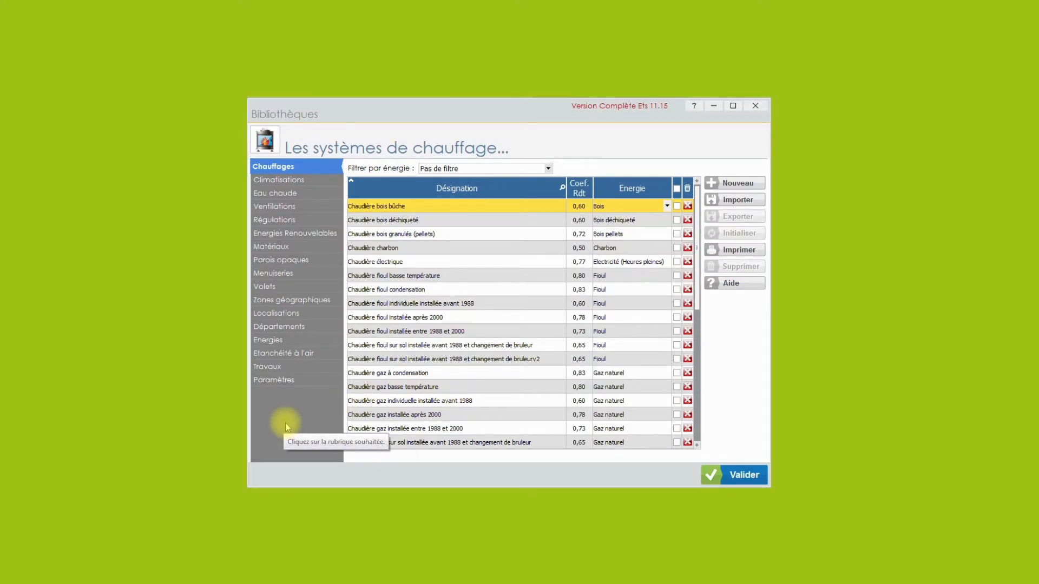
click(702, 111)
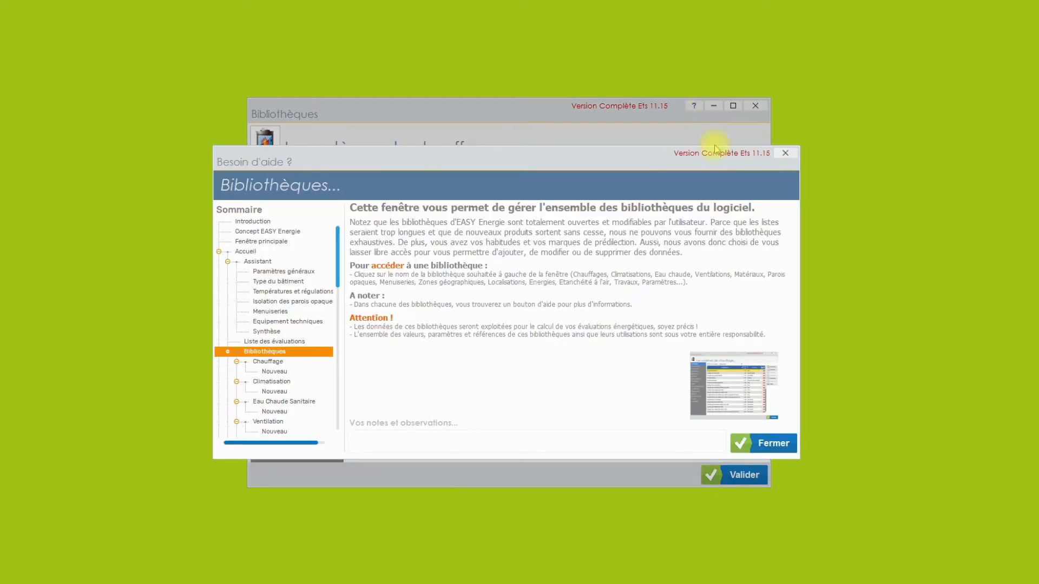
click(768, 444)
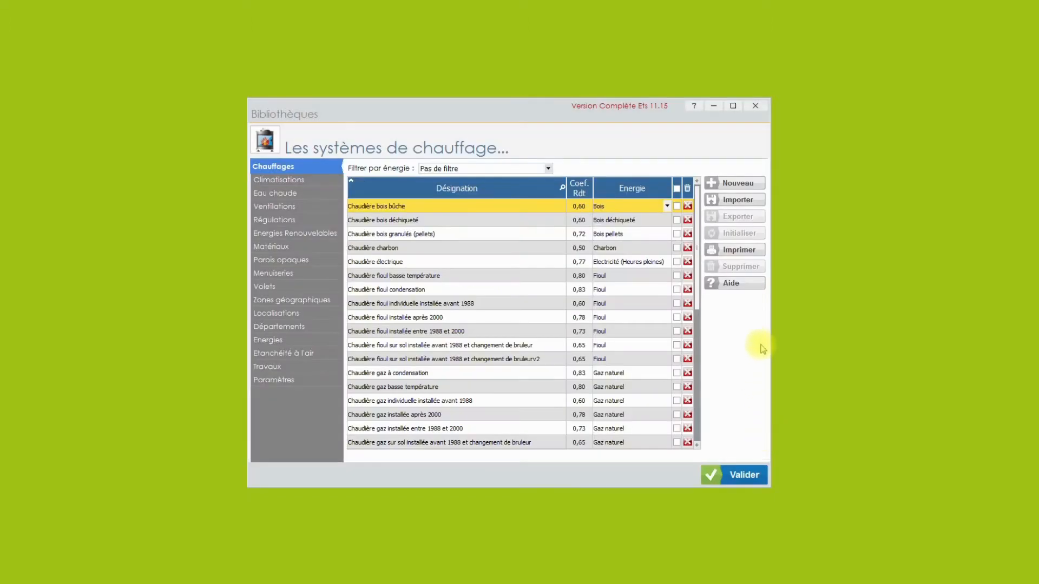
click(748, 285)
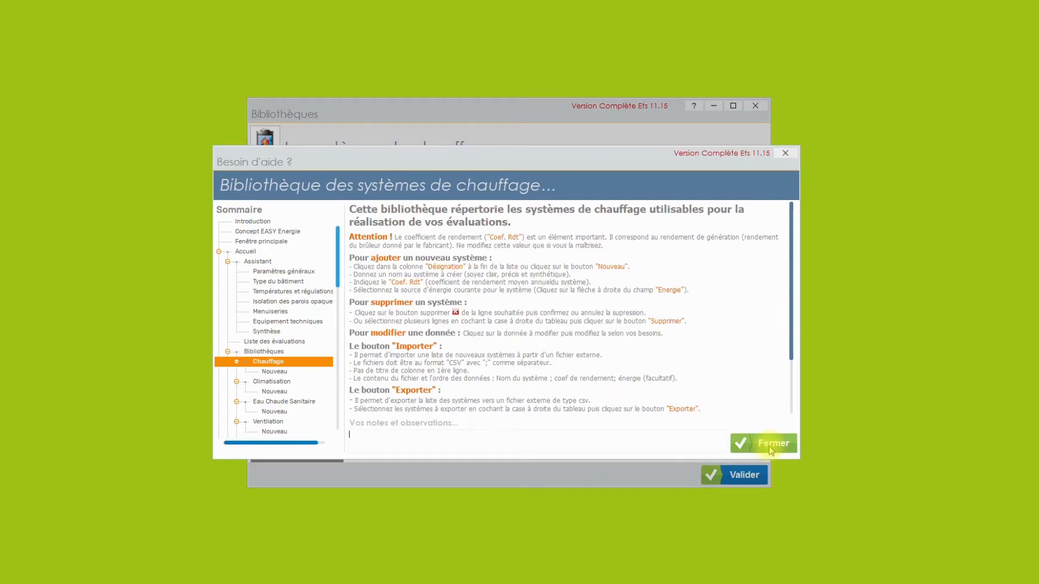
click(771, 449)
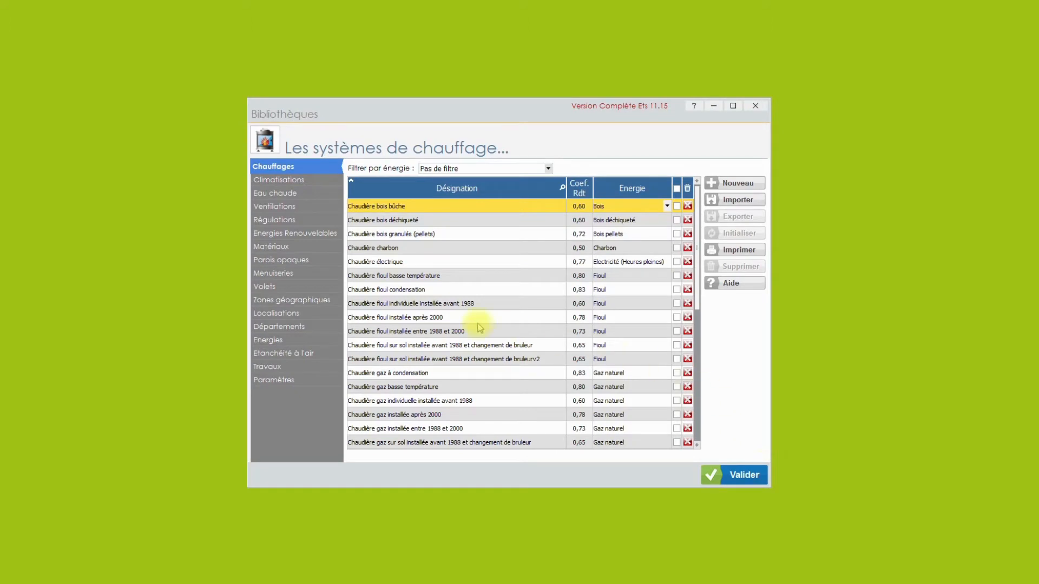
Browse the libraries from Climatisations through Matériaux, and return to the Chauffages library.
click(312, 182)
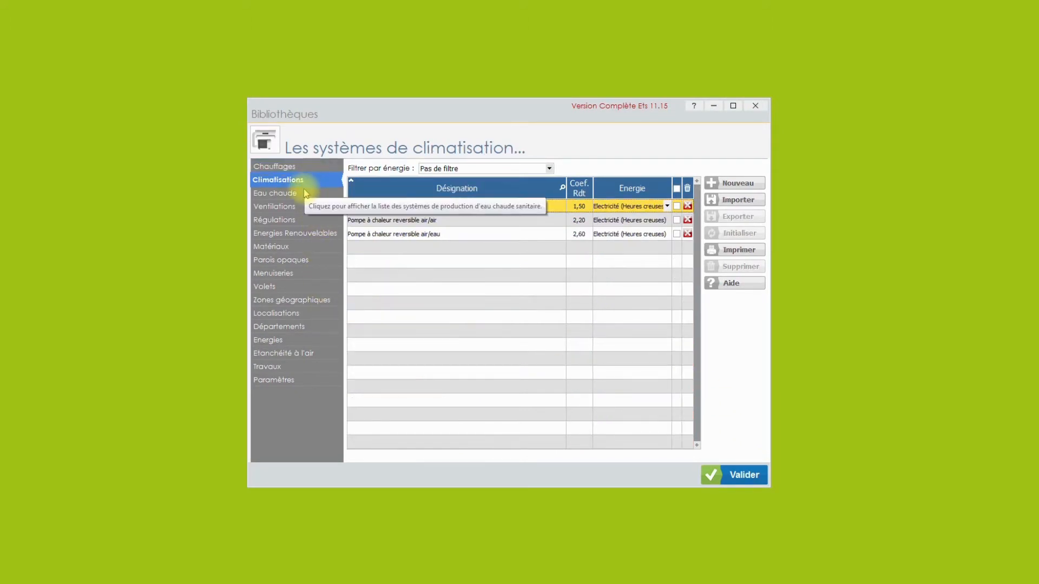
click(303, 194)
click(300, 209)
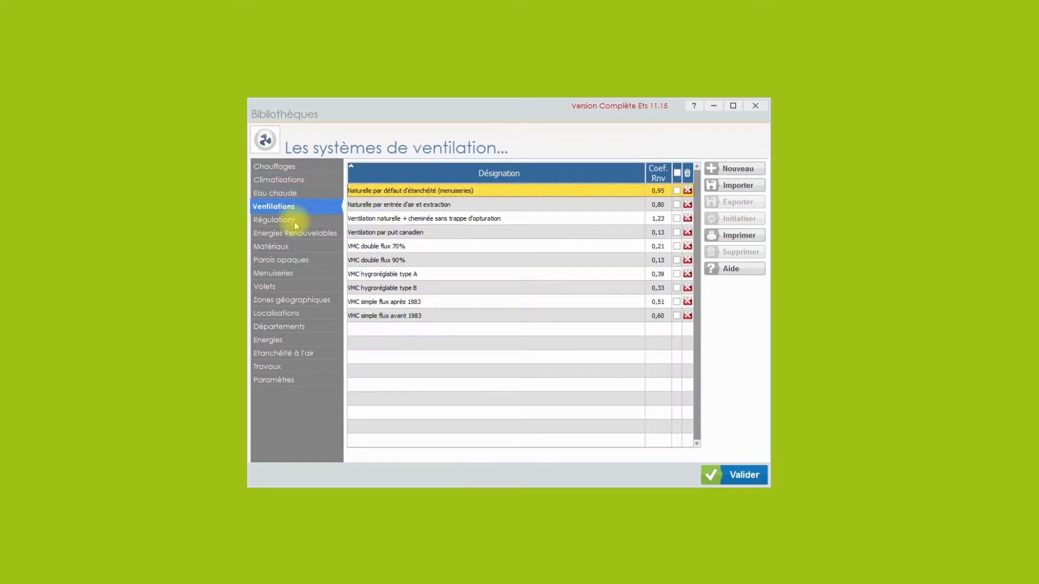
click(296, 219)
click(292, 234)
click(285, 247)
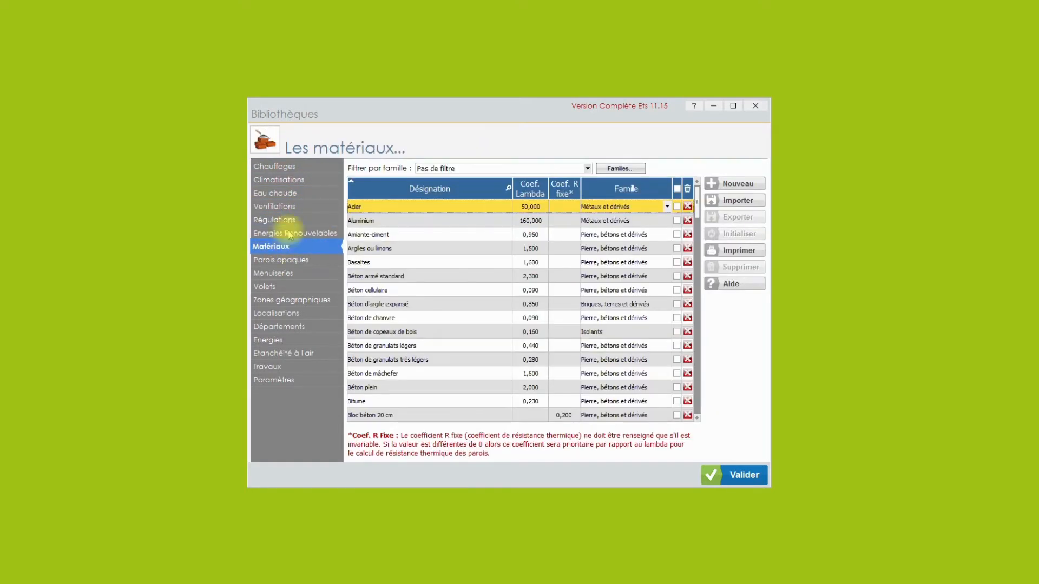
click(301, 168)
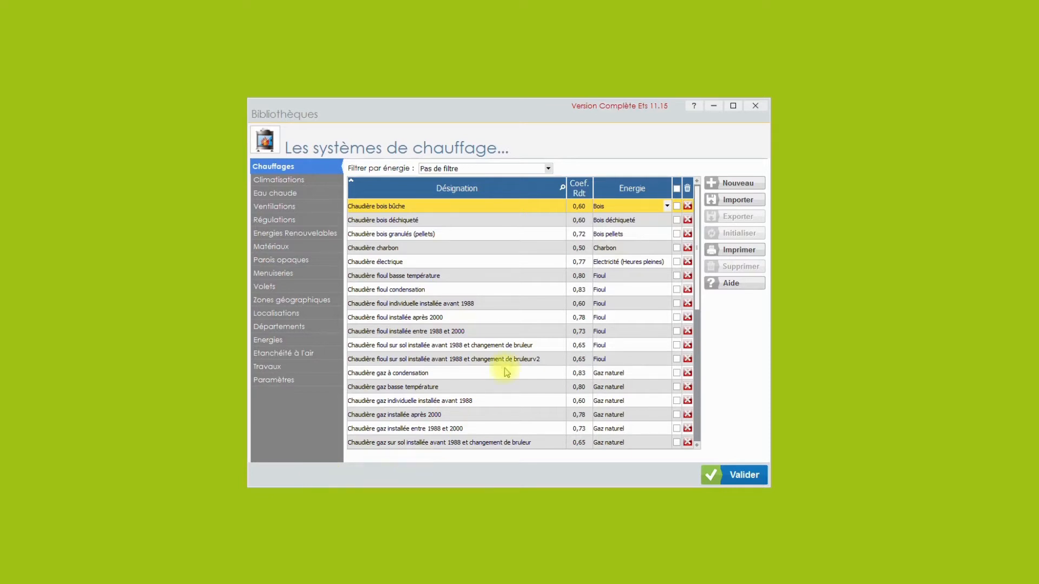
Set the efficiency coefficient of "Chaudière bois granulés (pellets)" to 0,72 in the heating library.
click(582, 238)
click(580, 234)
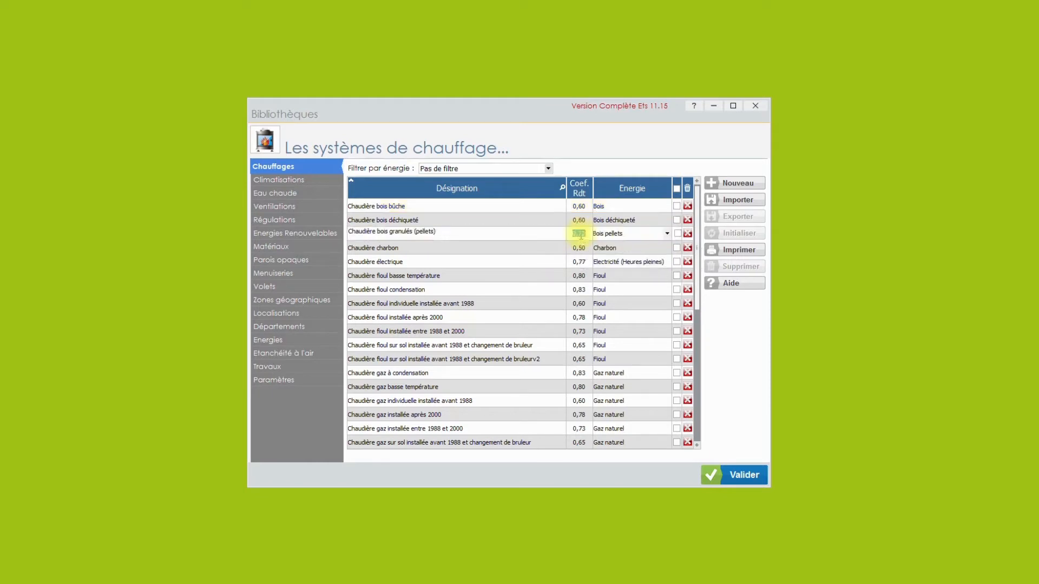
text(0,72)
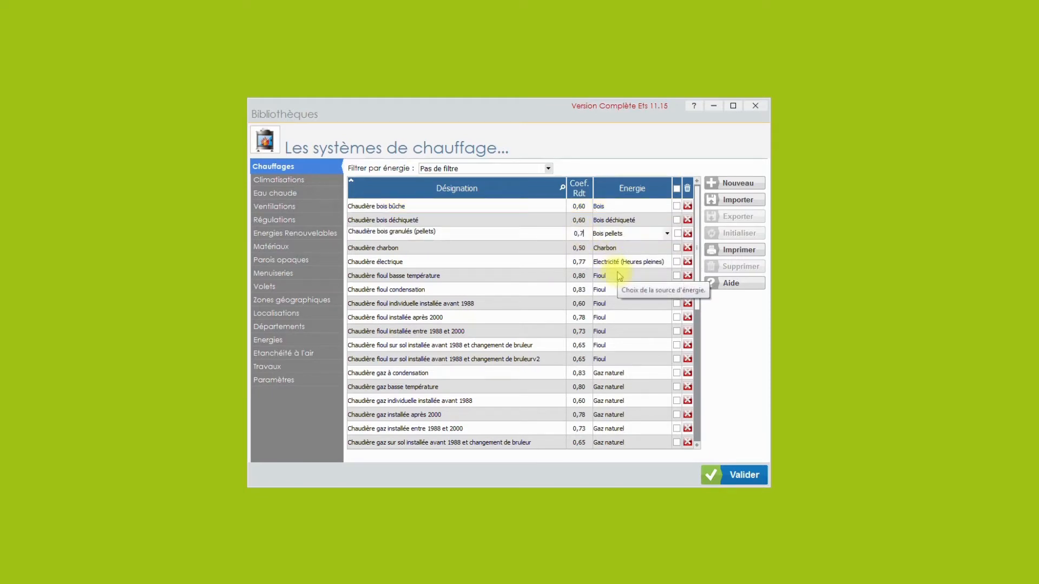
Try to delete the "Chaudière charbon" row from the heating library.
click(550, 252)
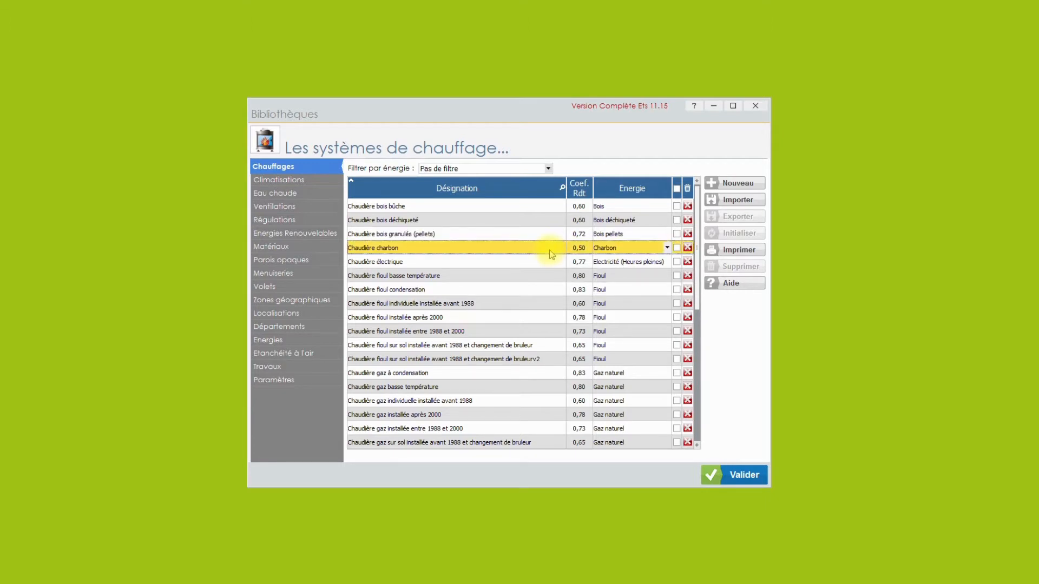
click(687, 248)
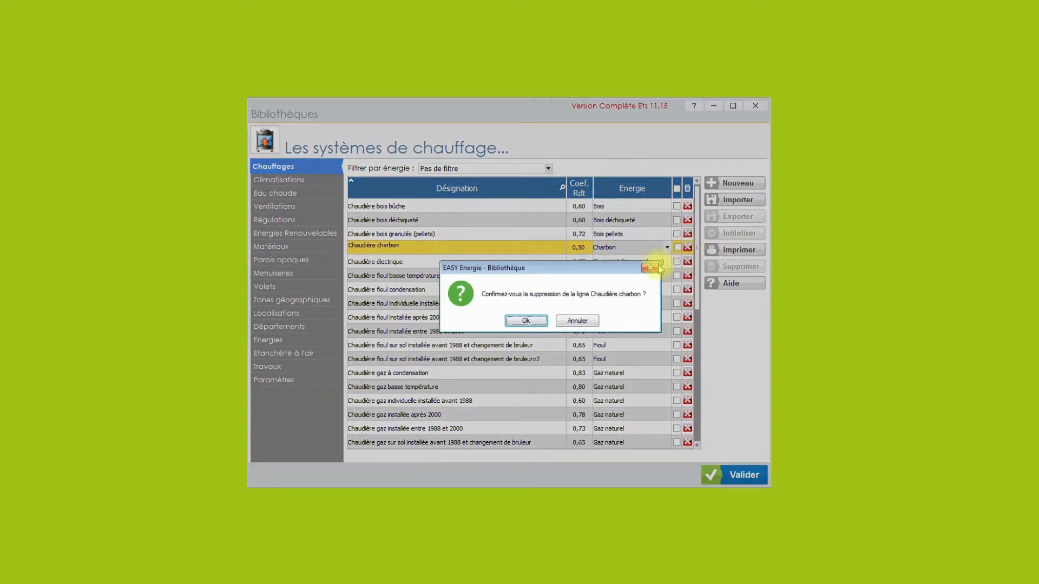
click(577, 321)
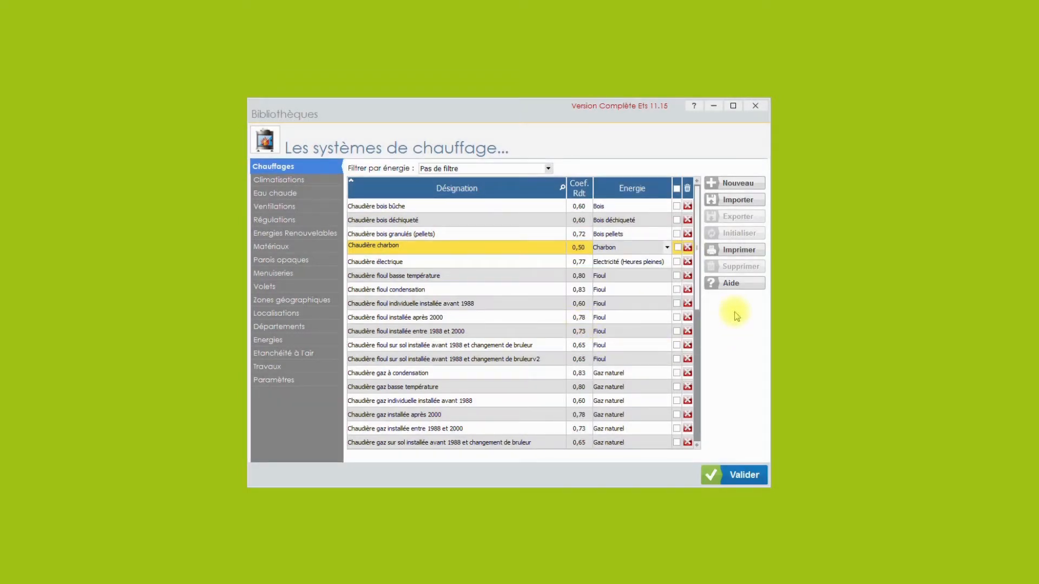
Create a heating system named AAA with coefficient 0,50 and energy source Gaz Propane Liquide, consulting the creation help before validating.
click(763, 187)
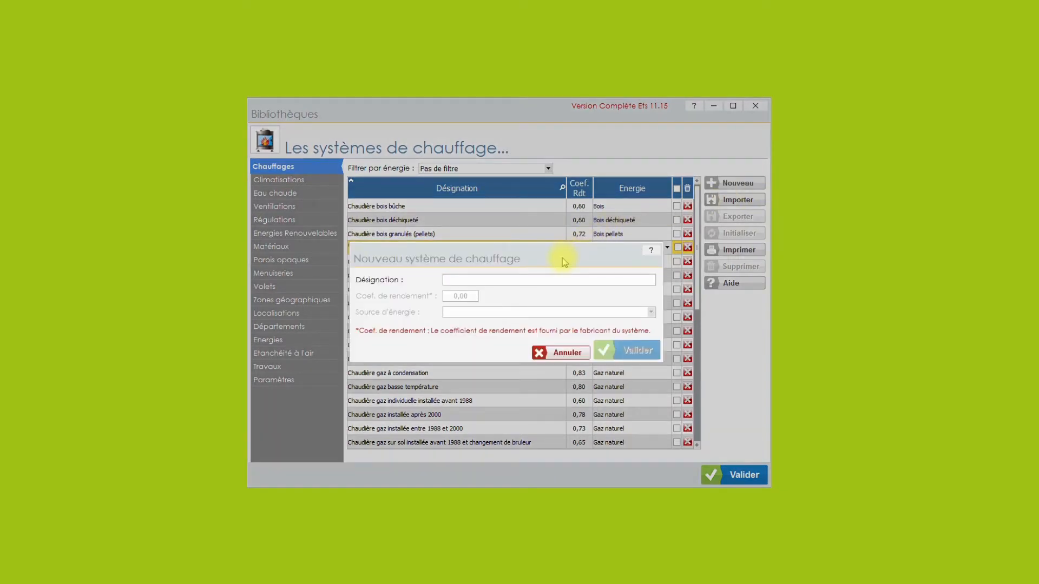
text(AAA)
click(472, 296)
text(0,5)
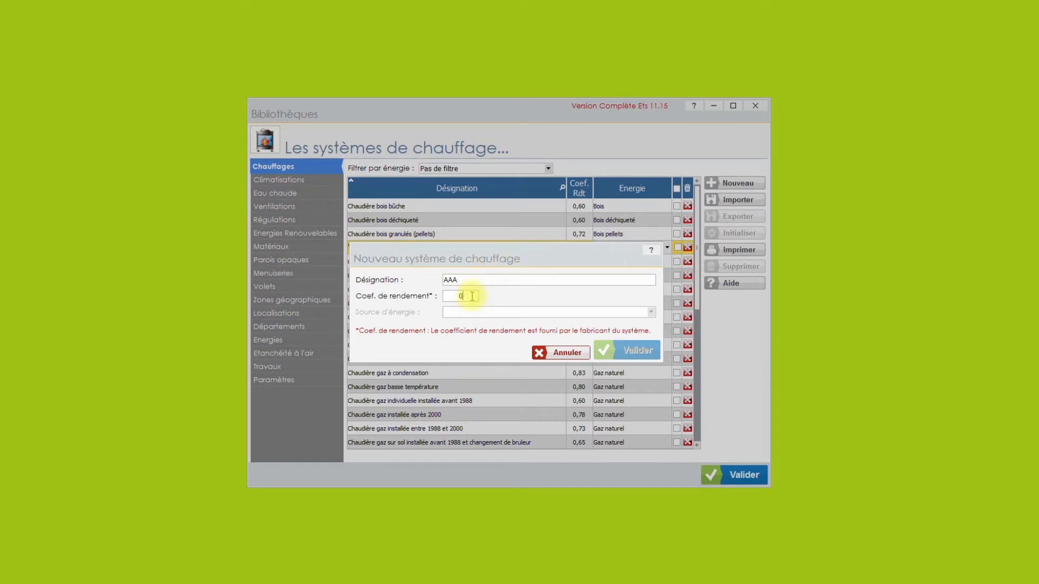
click(467, 313)
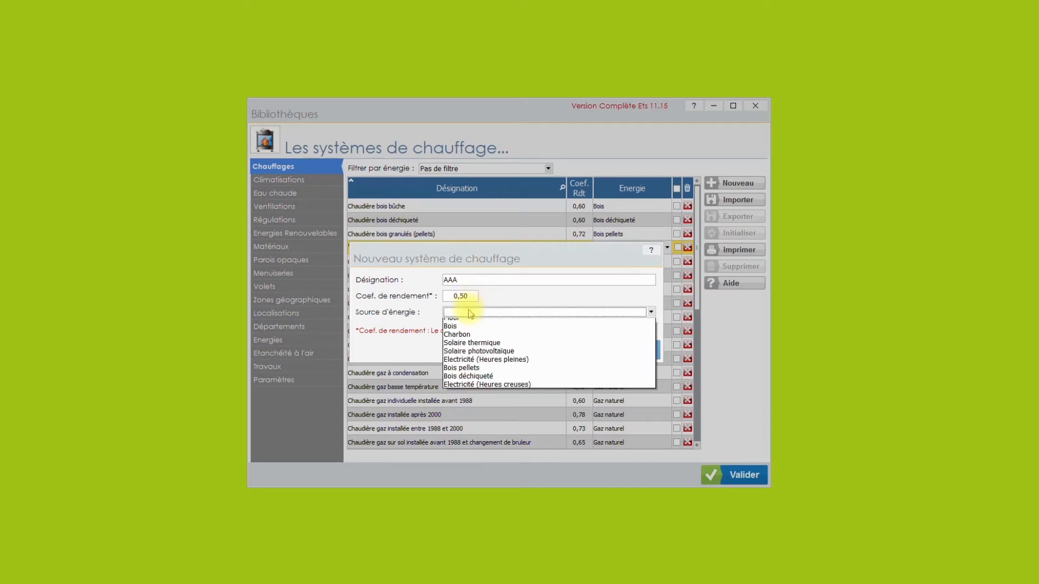
click(473, 326)
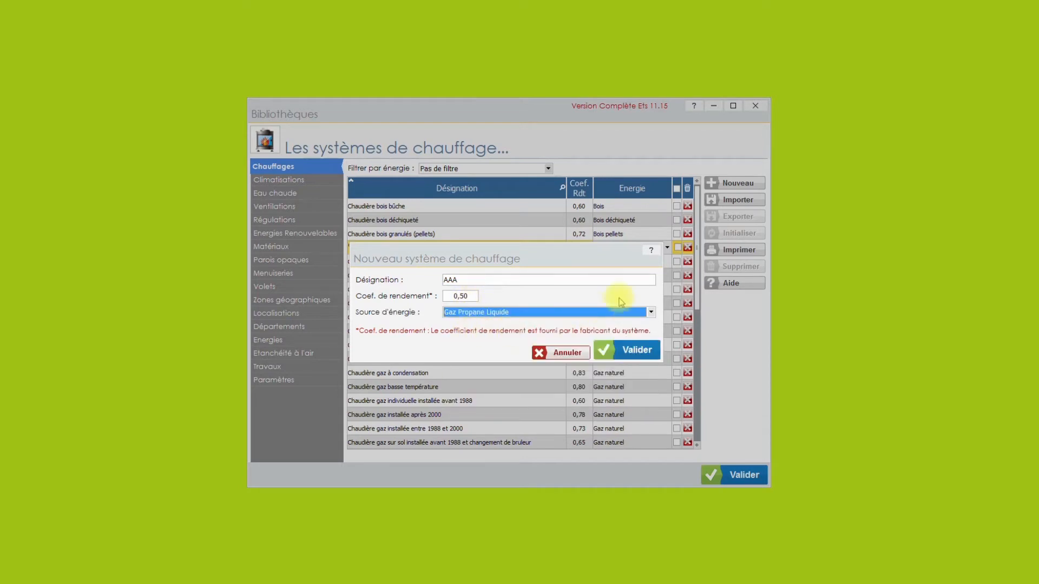
click(652, 251)
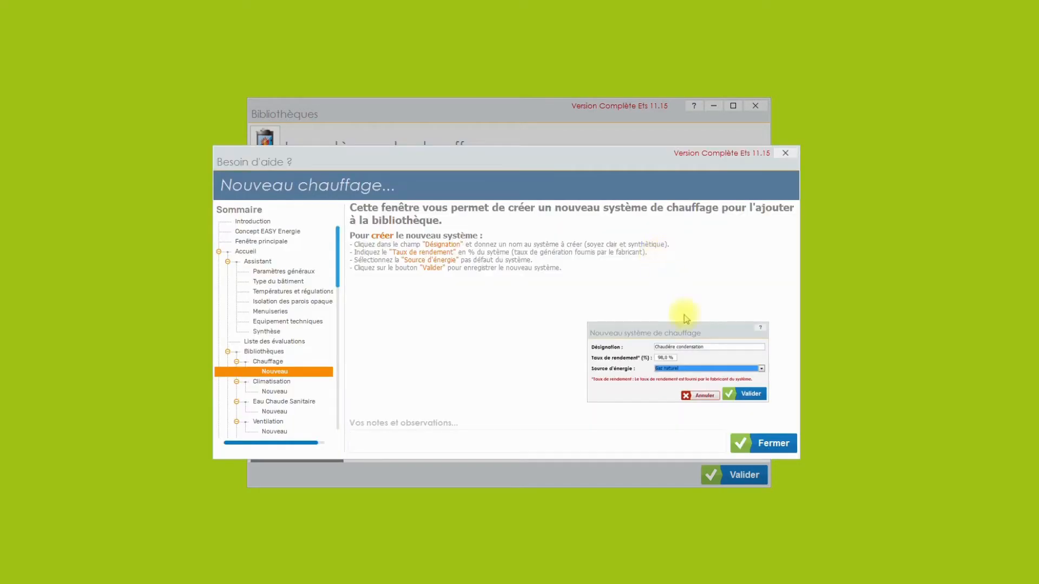
click(767, 442)
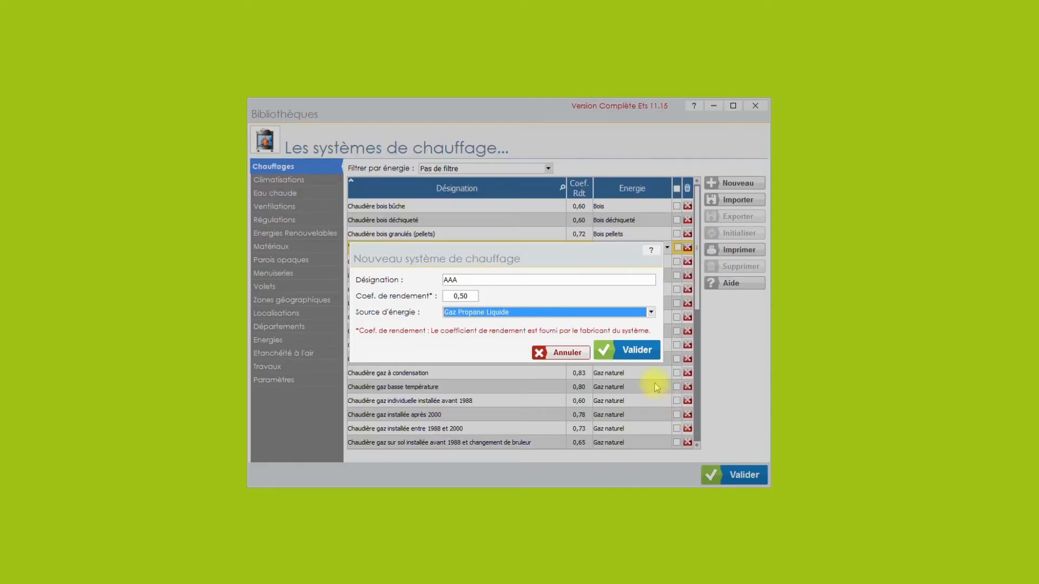
click(648, 352)
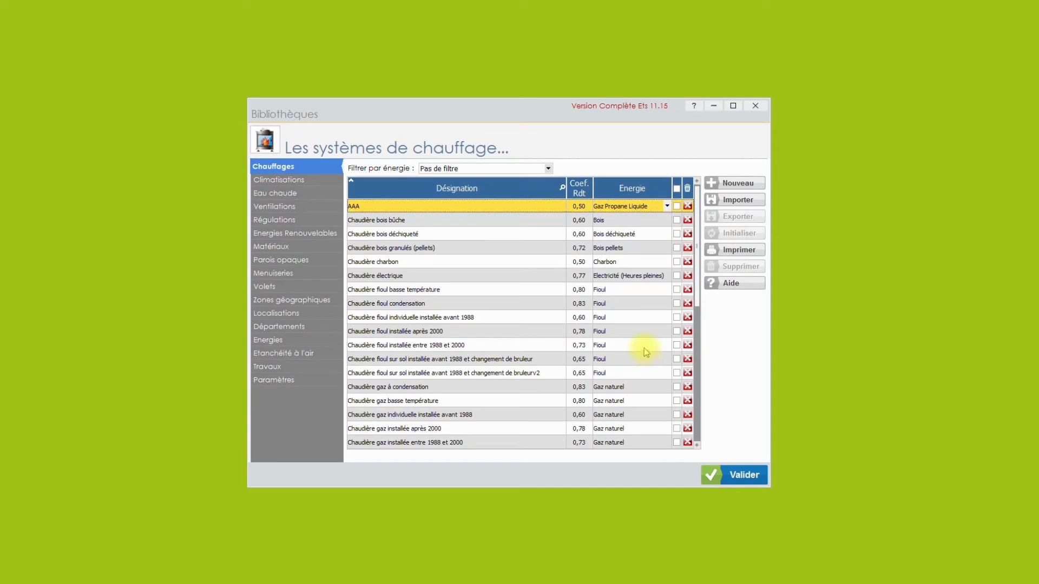
Delete the AAA heating system from the library and confirm the deletion.
click(687, 205)
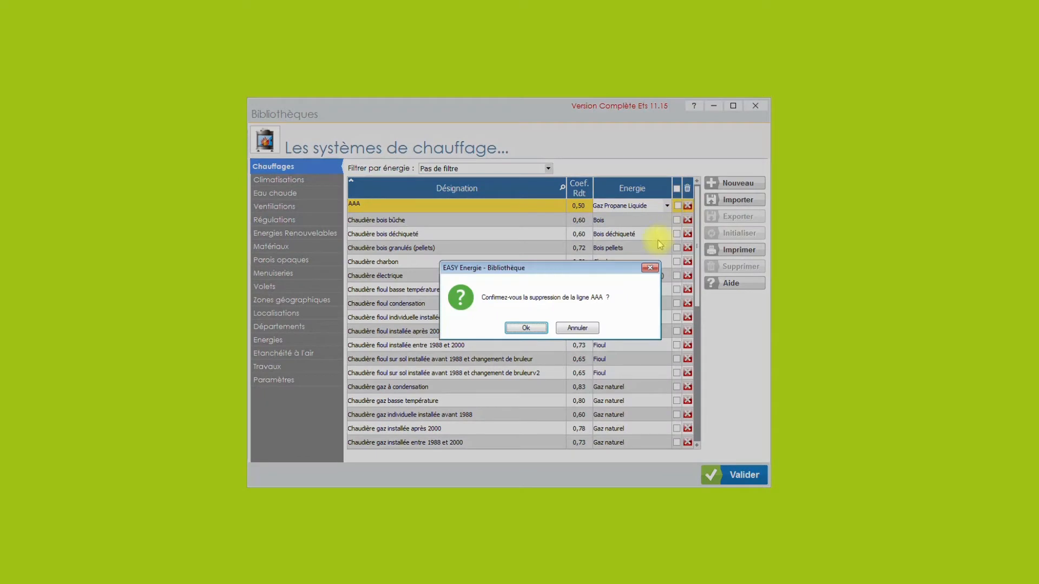
click(543, 324)
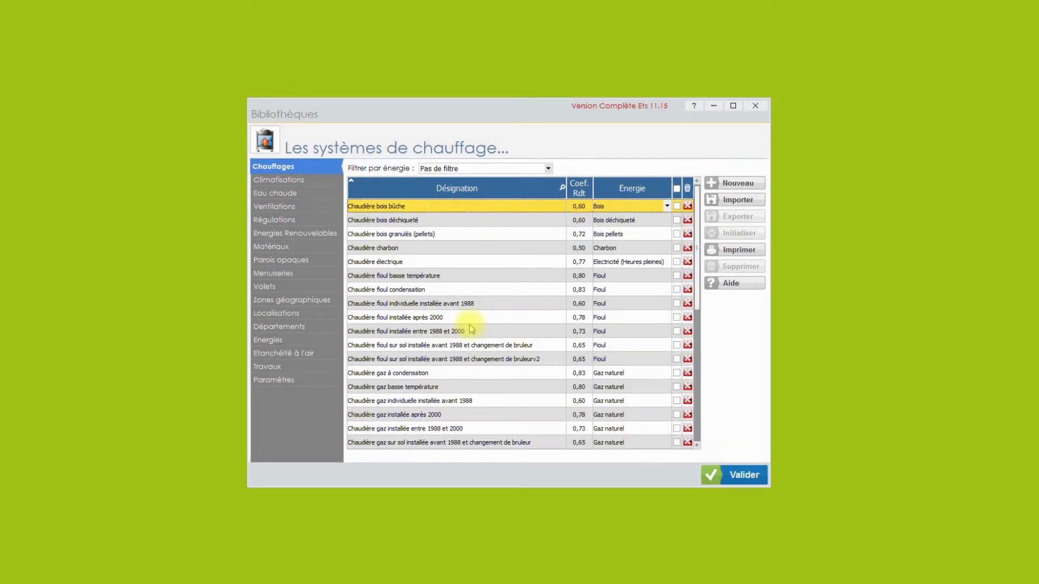
Add a temperature regulation system named "Essai" with a coefficient of 0,50 to the first empty row of the Régulations library.
click(307, 220)
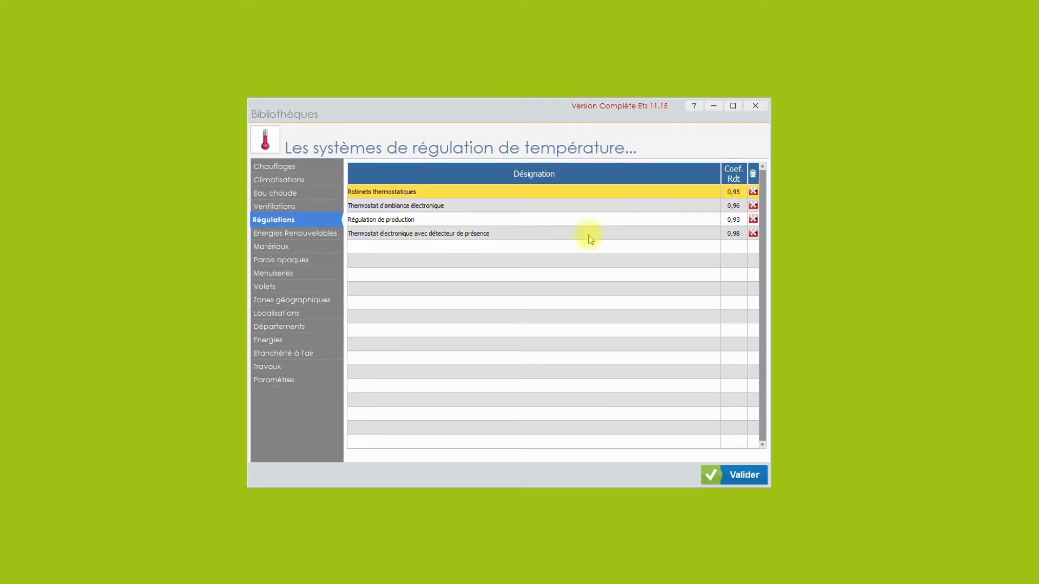
click(580, 247)
click(580, 248)
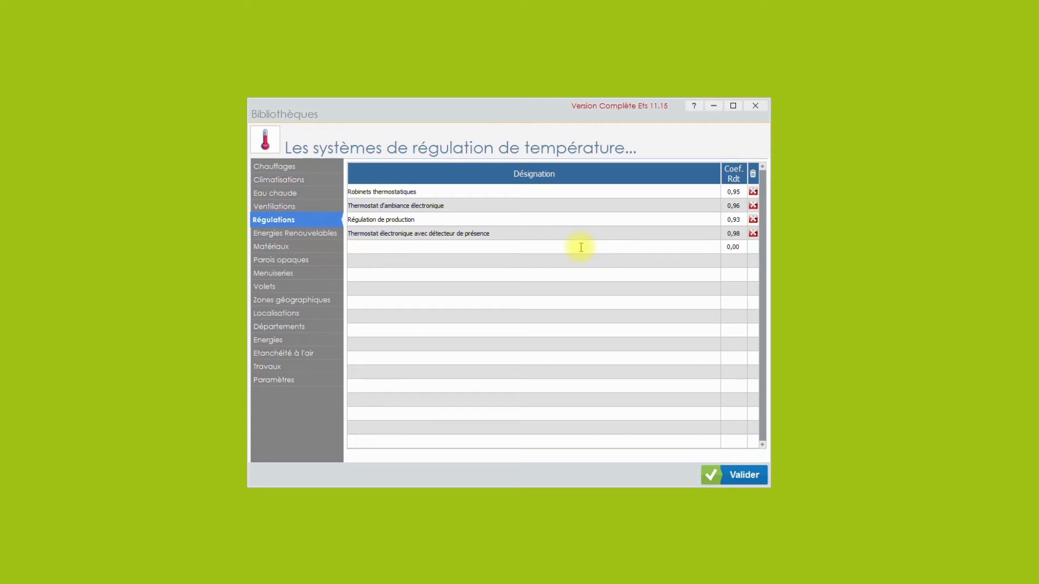
text(Essai)
key(Tab)
text(0,5)
click(671, 261)
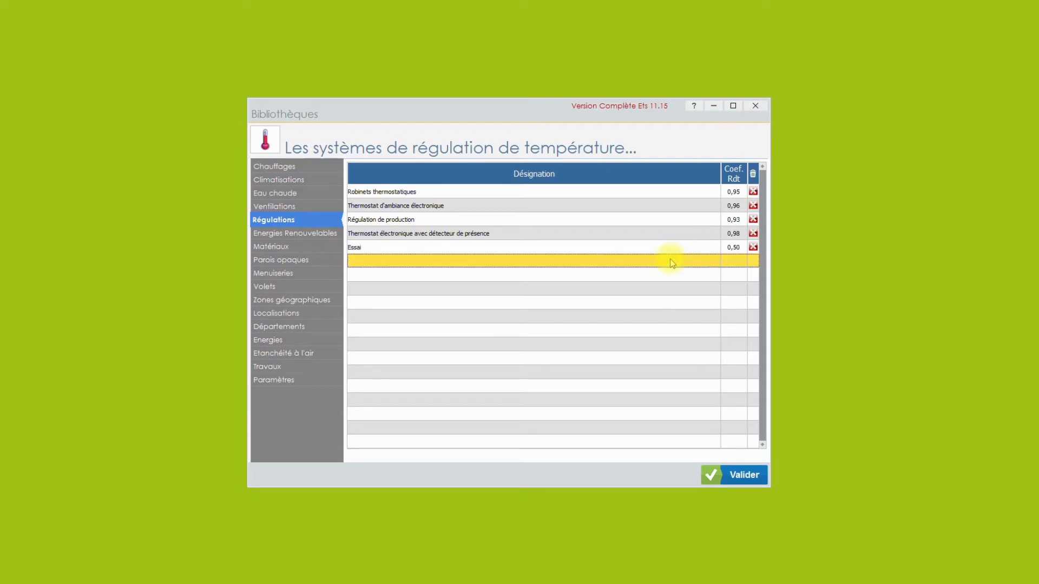
Delete the "Essai" row from the Régulations library and confirm the deletion.
click(752, 246)
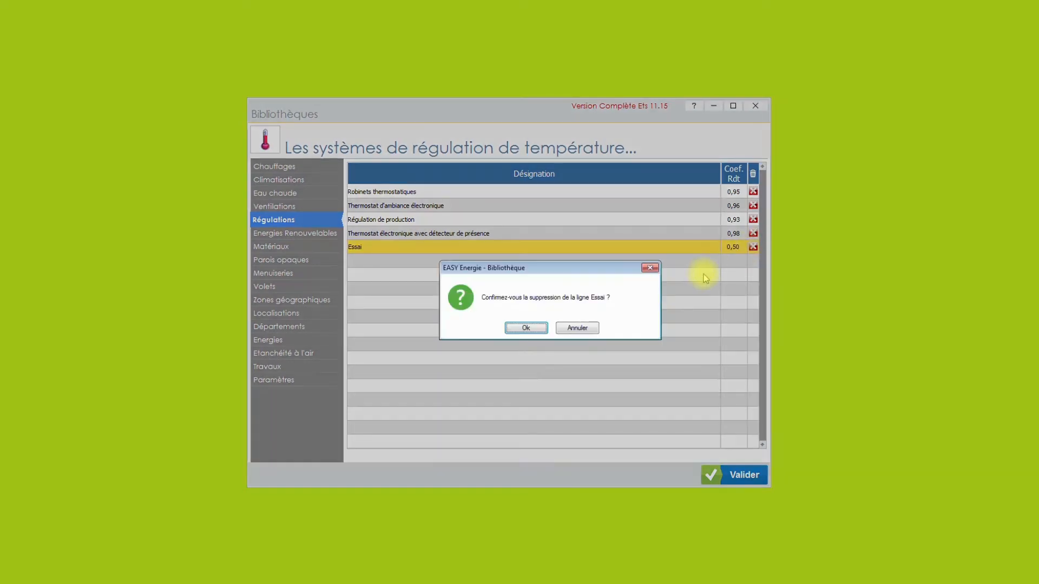
click(523, 329)
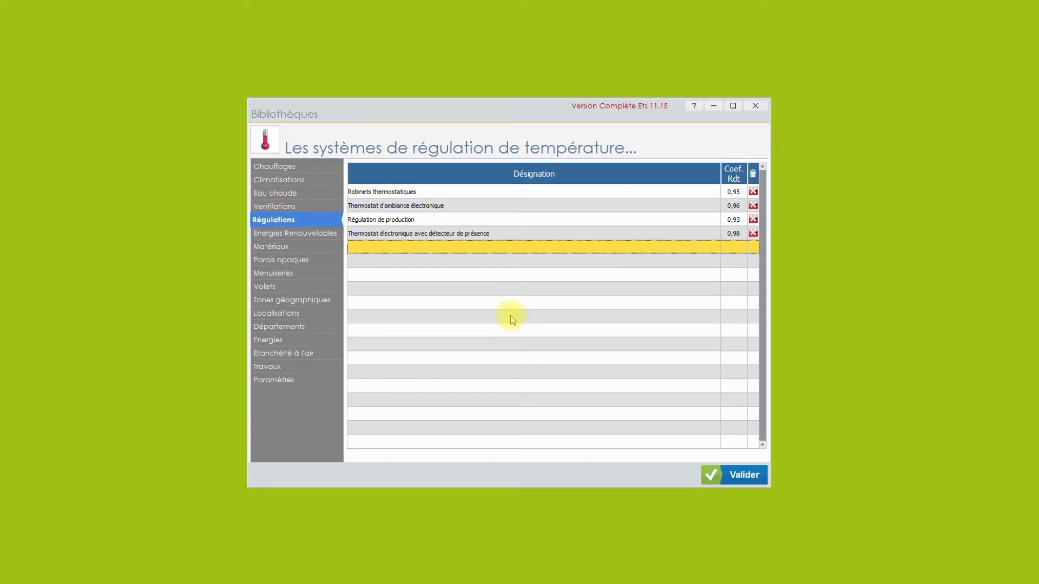
In the Chauffages library, mark the charbon, électrique, fioul basse température, fioul condensation, fioul après 2000 and fioul 1988-2000 boilers.
click(319, 168)
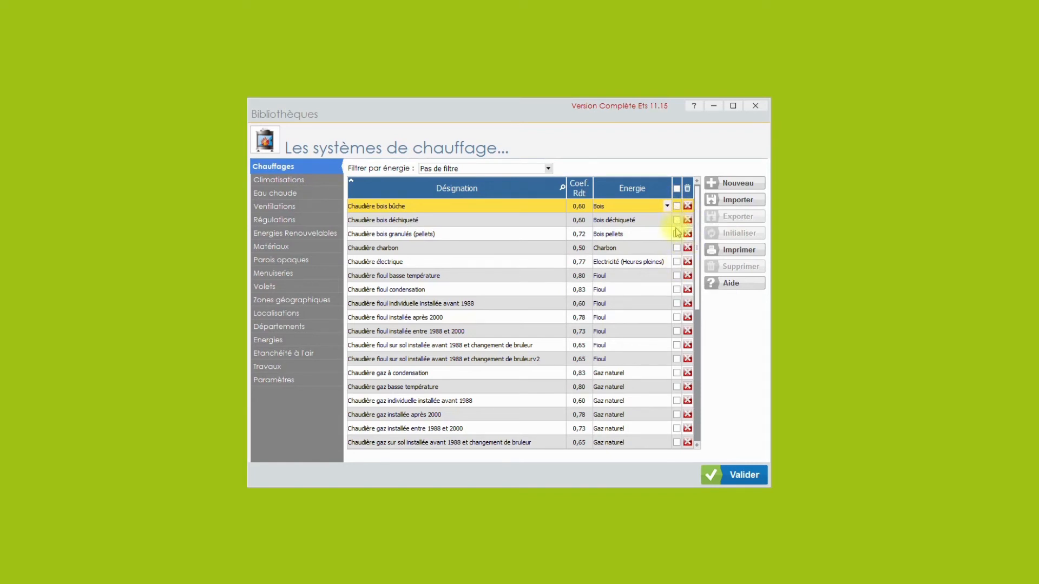
click(676, 248)
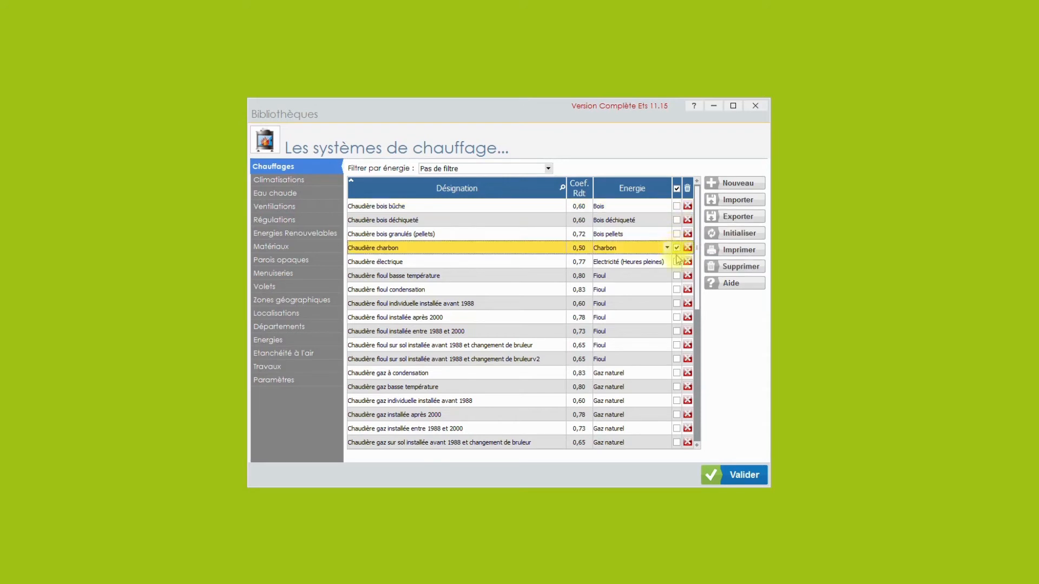
click(676, 262)
click(676, 275)
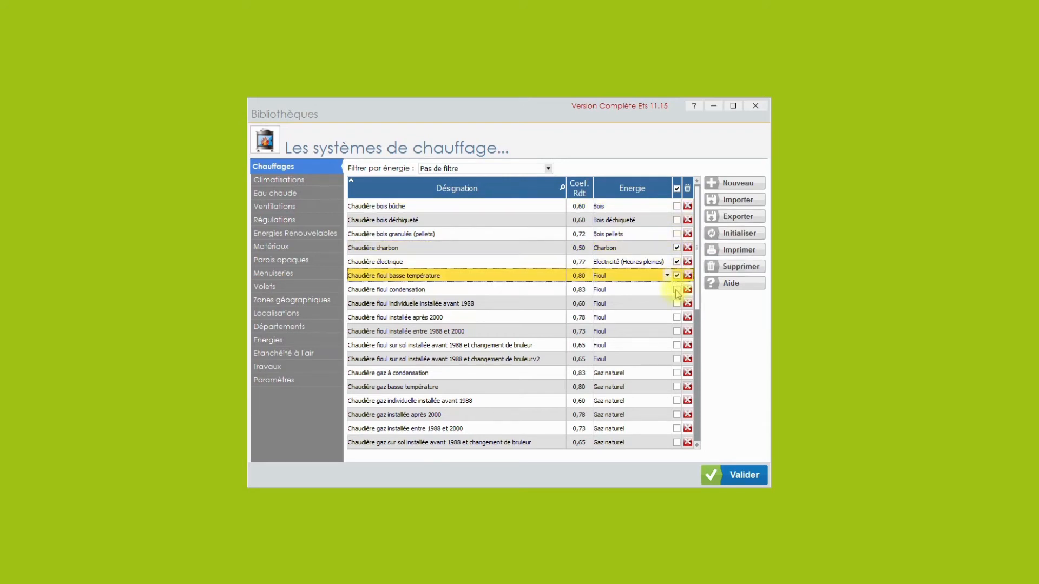
click(676, 290)
click(676, 317)
click(676, 331)
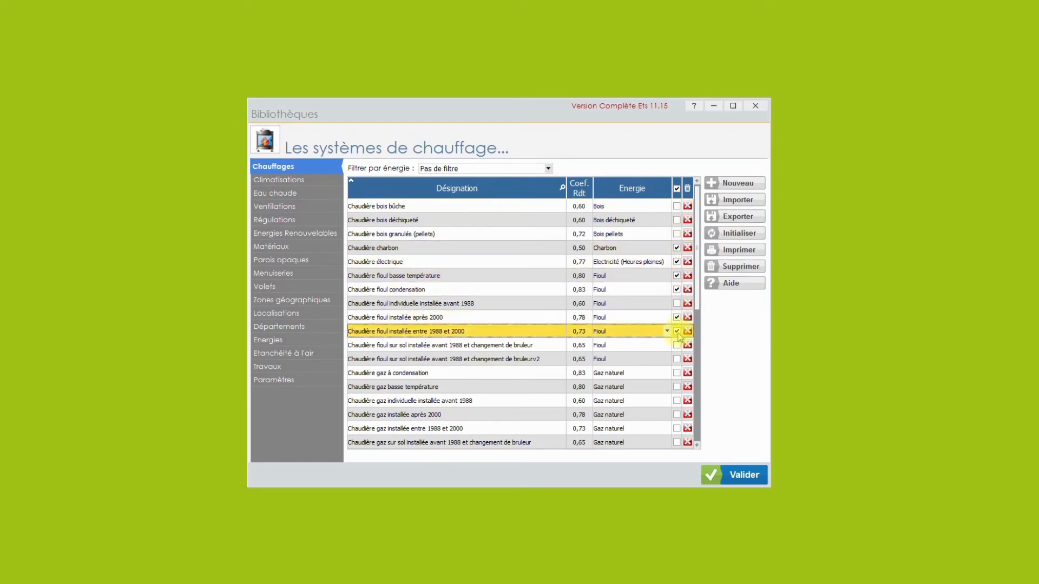
Clear the individual marks in the Chauffages library and mark every heating system in the list.
click(677, 189)
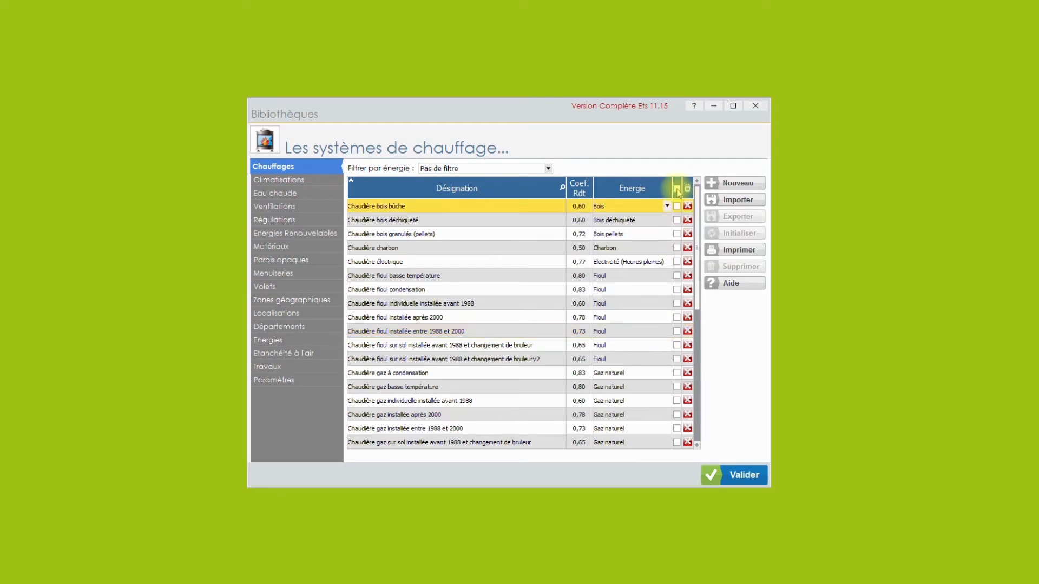
click(676, 189)
click(676, 189)
click(676, 189)
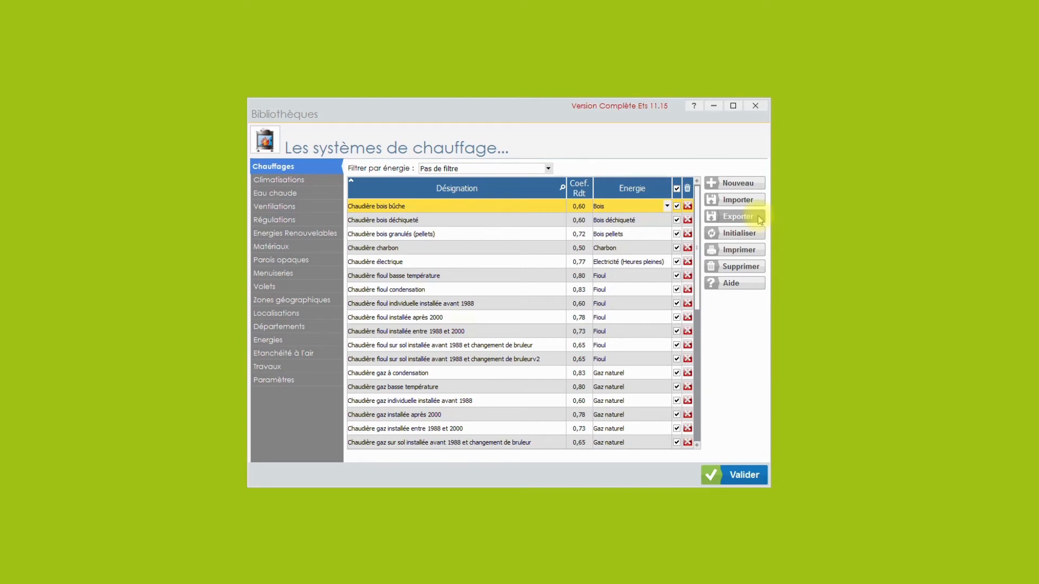
Export all marked heating systems to Export_Chauffage.csv in the Documents library and confirm the export.
click(760, 217)
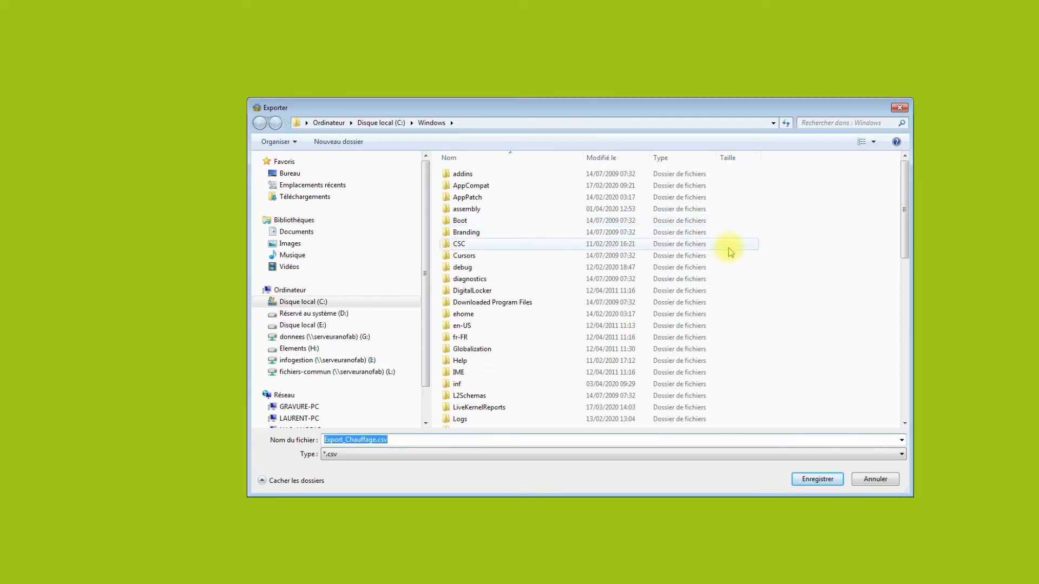
click(338, 234)
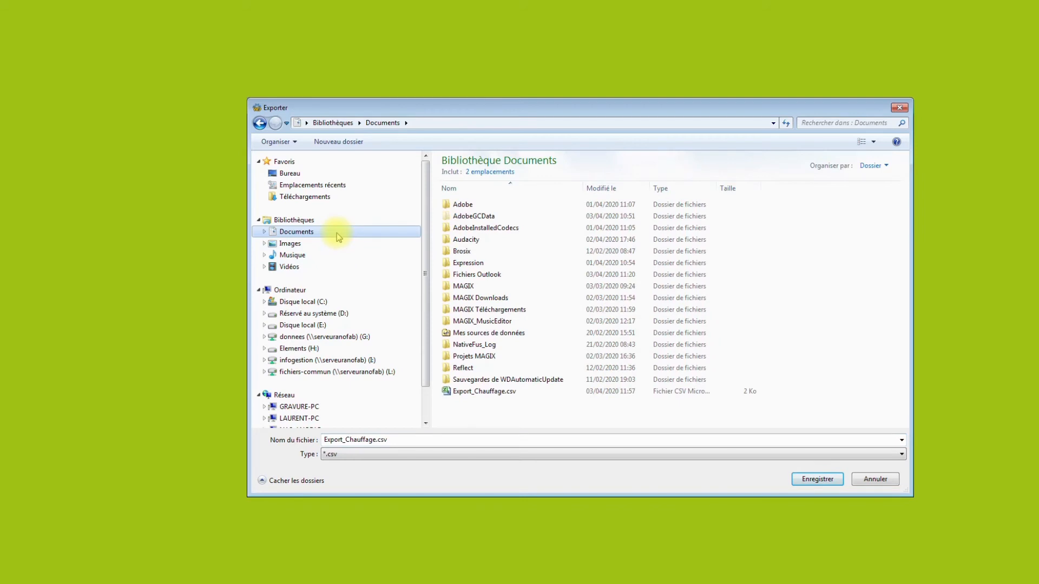
click(404, 442)
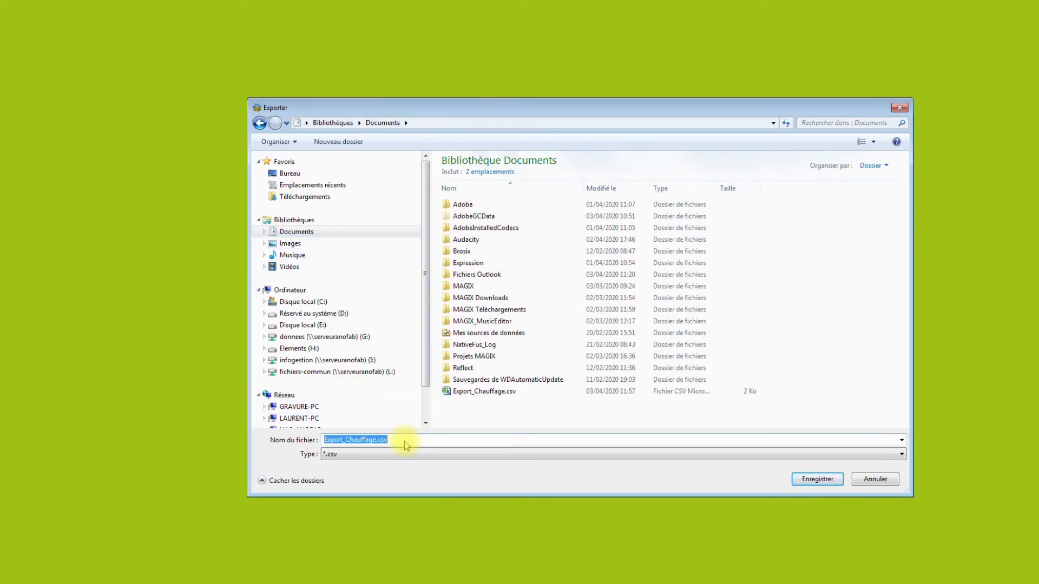
click(826, 486)
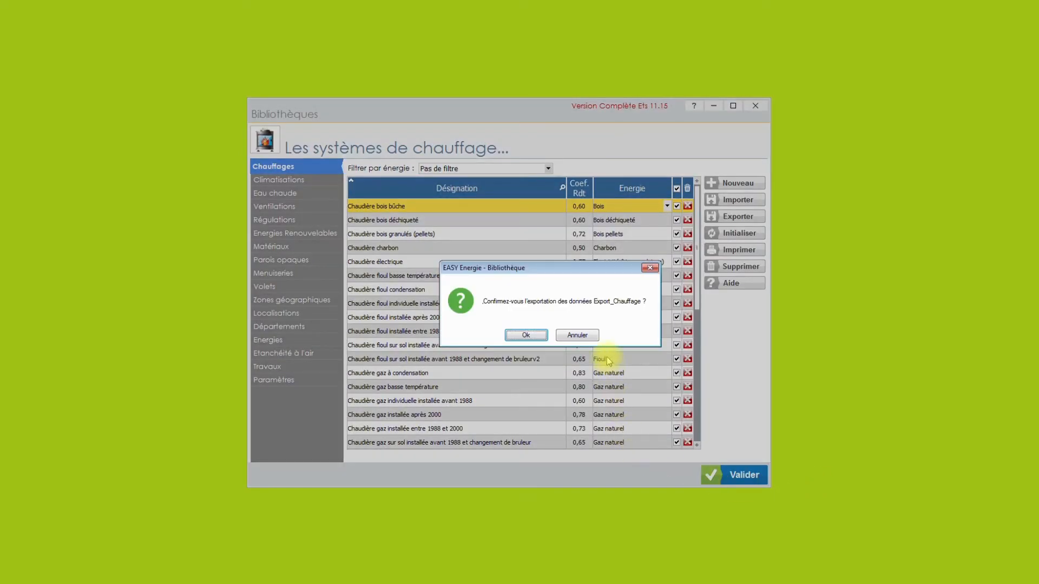
click(526, 335)
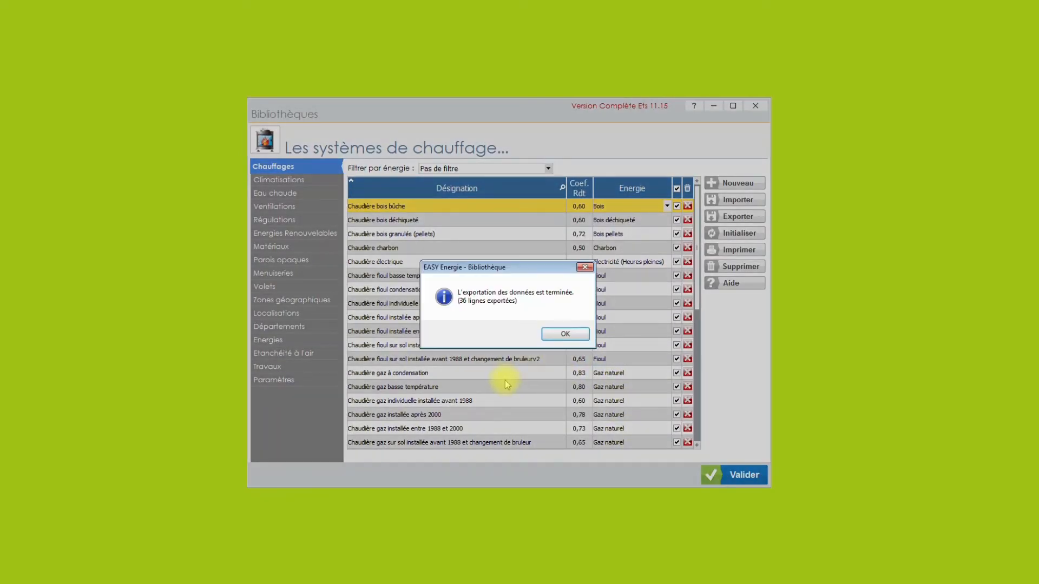
click(569, 333)
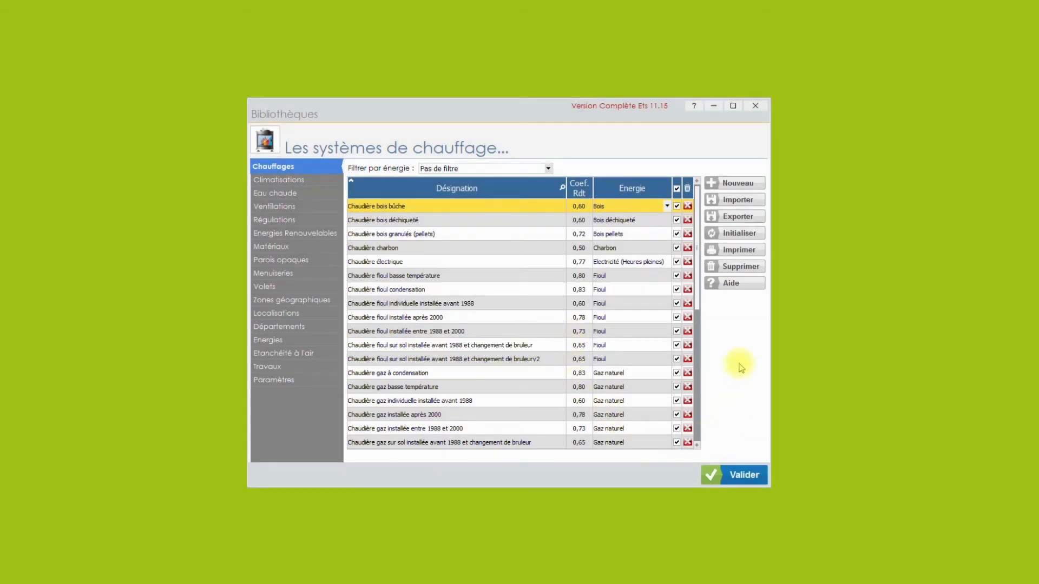
Request initialisation and deletion of the marked heating systems, cancelling both operations at their confirmation.
click(759, 237)
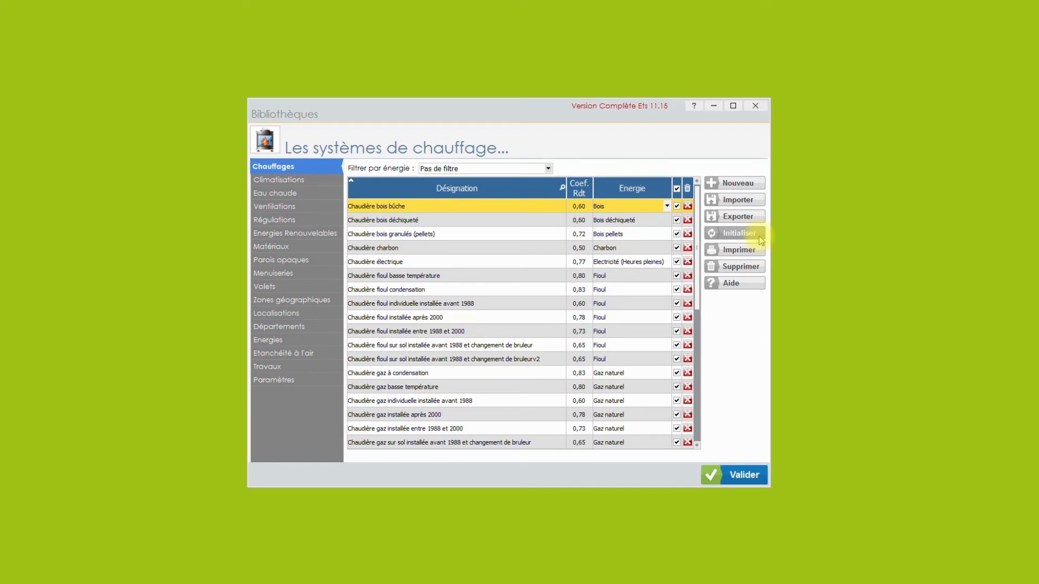
click(761, 241)
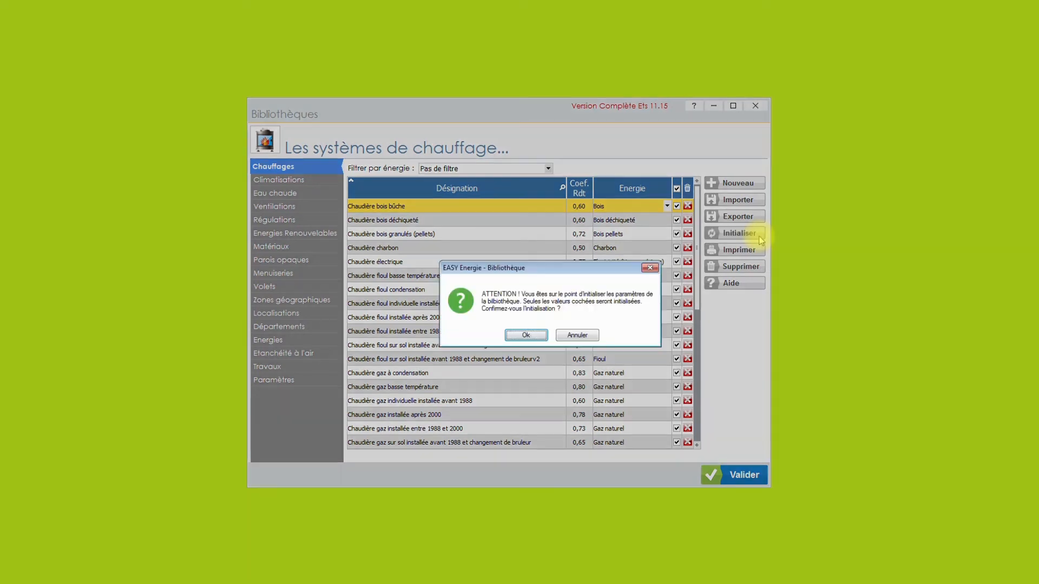
click(537, 339)
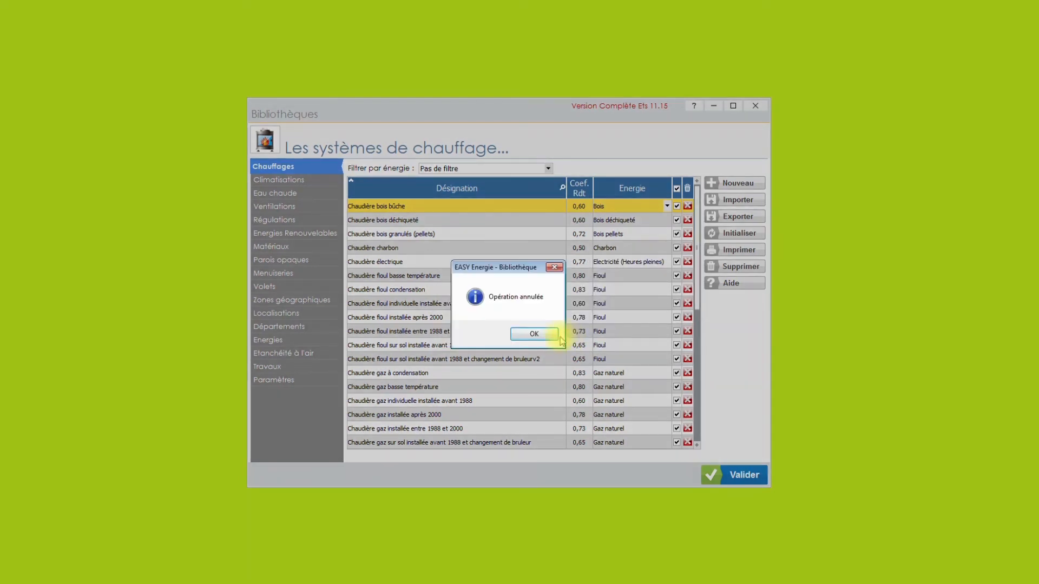
click(548, 340)
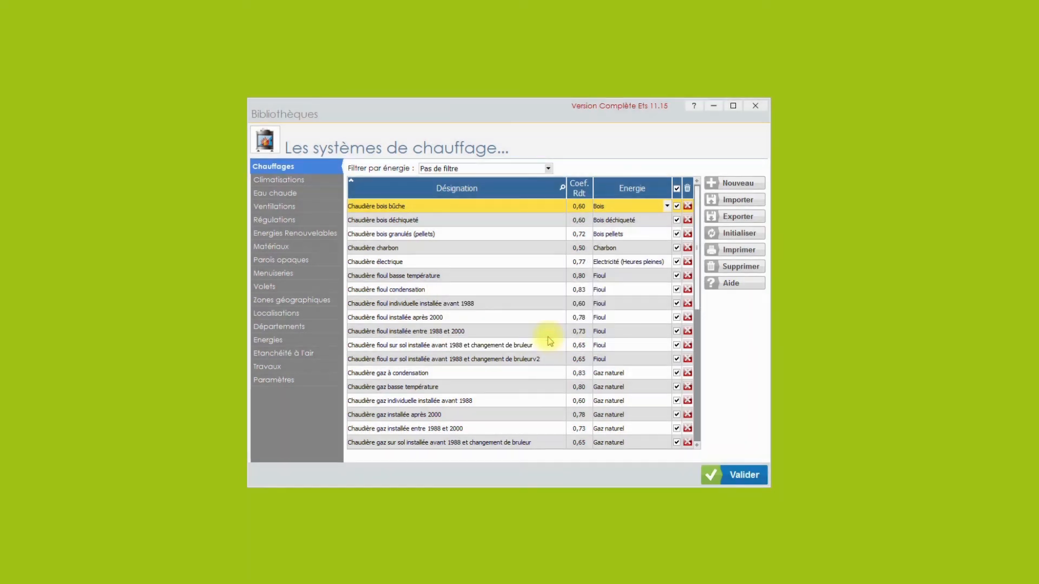
click(763, 268)
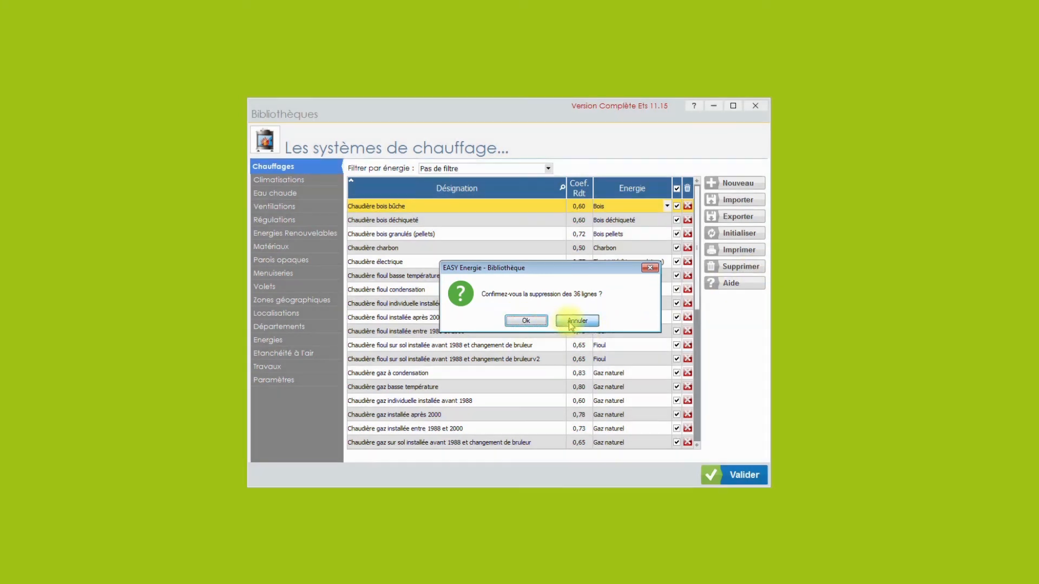
click(577, 320)
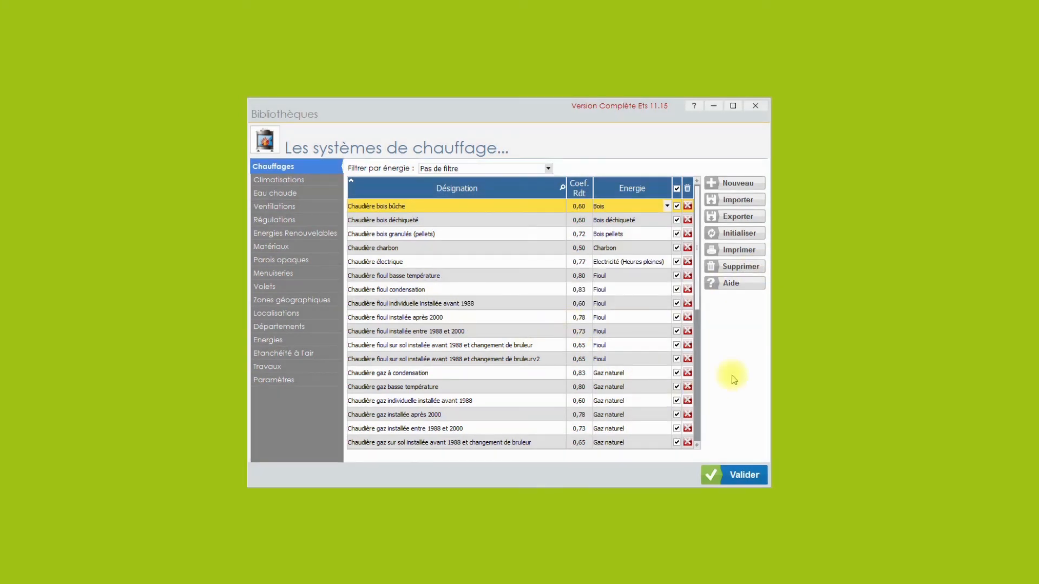
Choose Export_Chauffage.csv from the Documents library for import into Chauffages, and cancel the import at its confirmation.
click(761, 204)
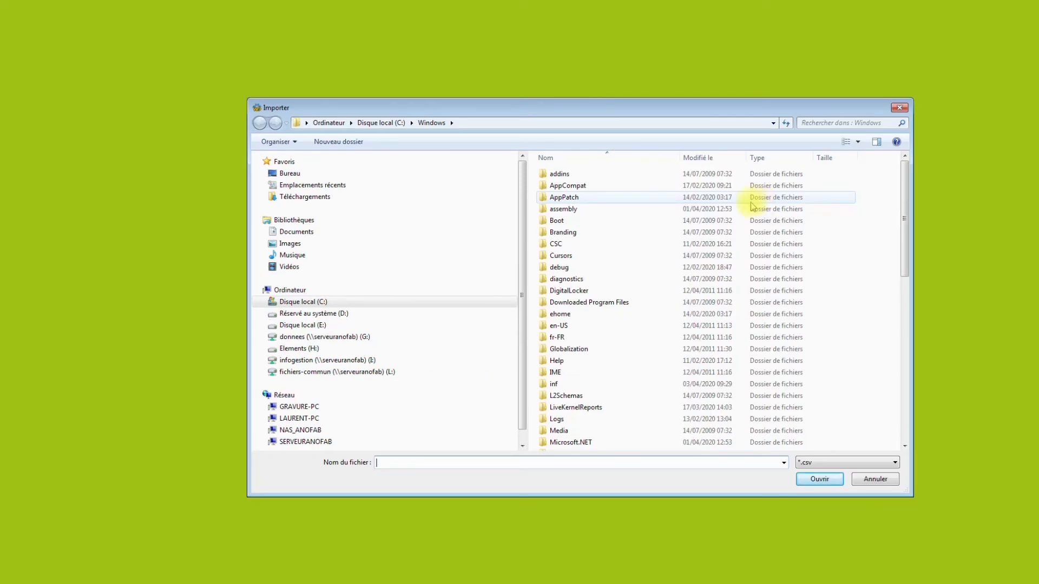
click(422, 234)
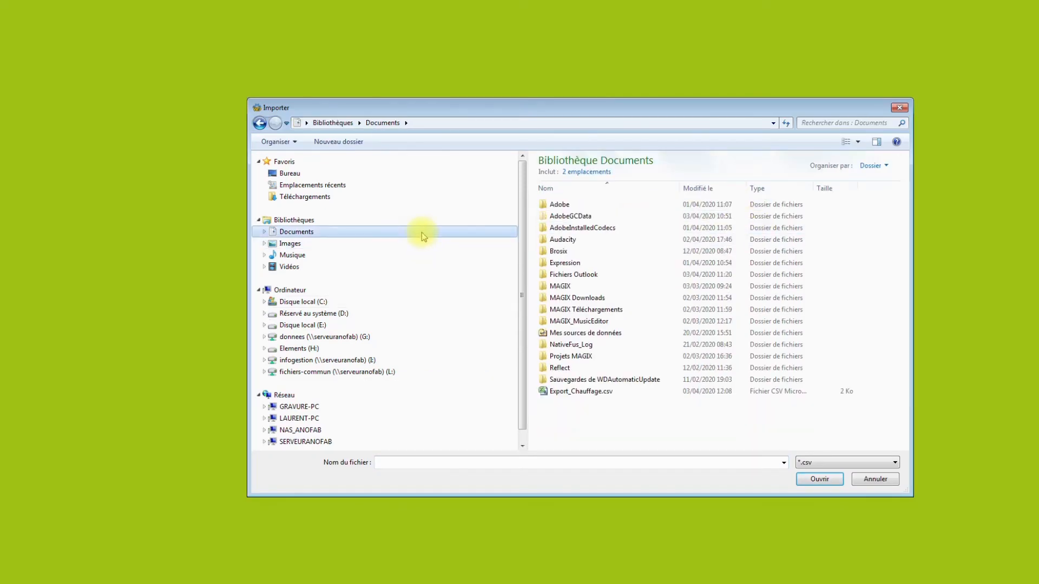
click(577, 394)
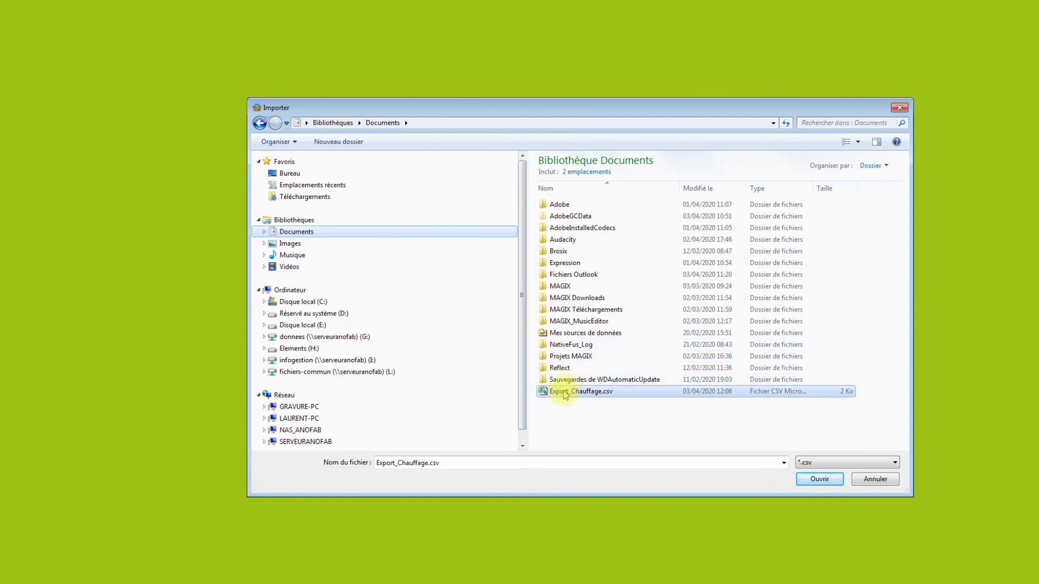
click(803, 484)
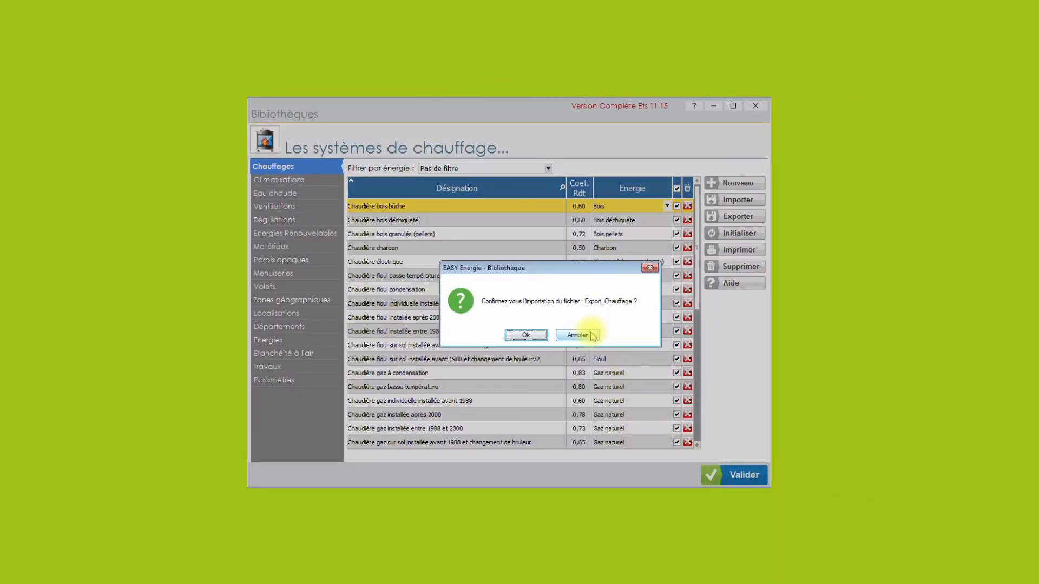
click(583, 337)
click(576, 342)
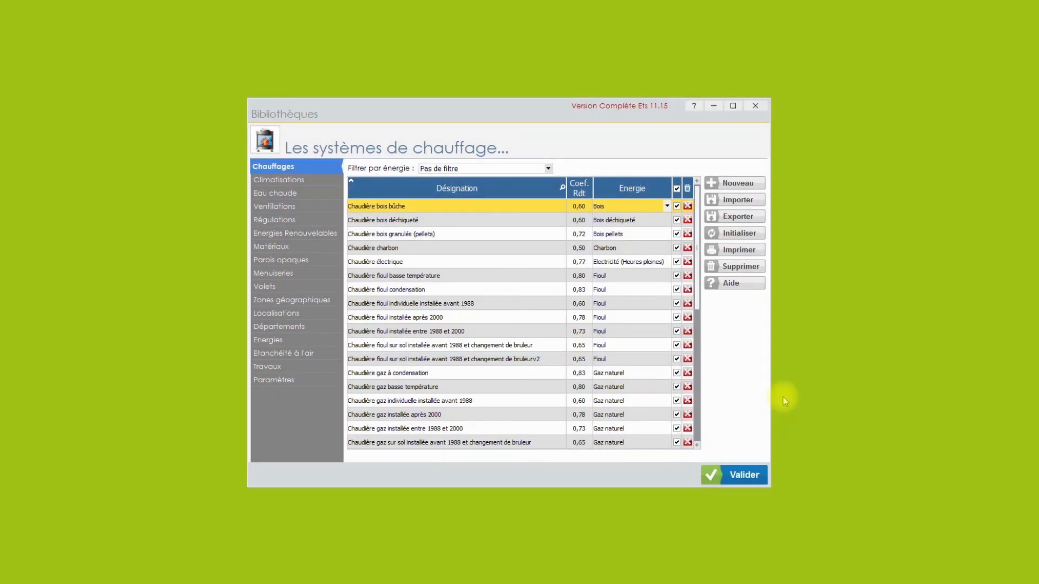
Print the marked heating systems of the Chauffages library and confirm the printing.
click(762, 255)
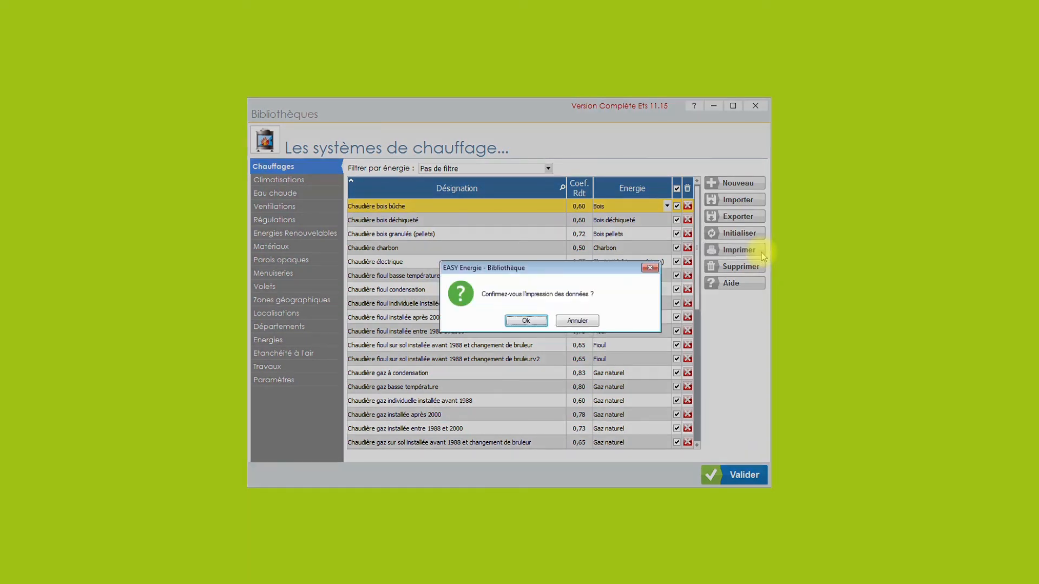
click(543, 322)
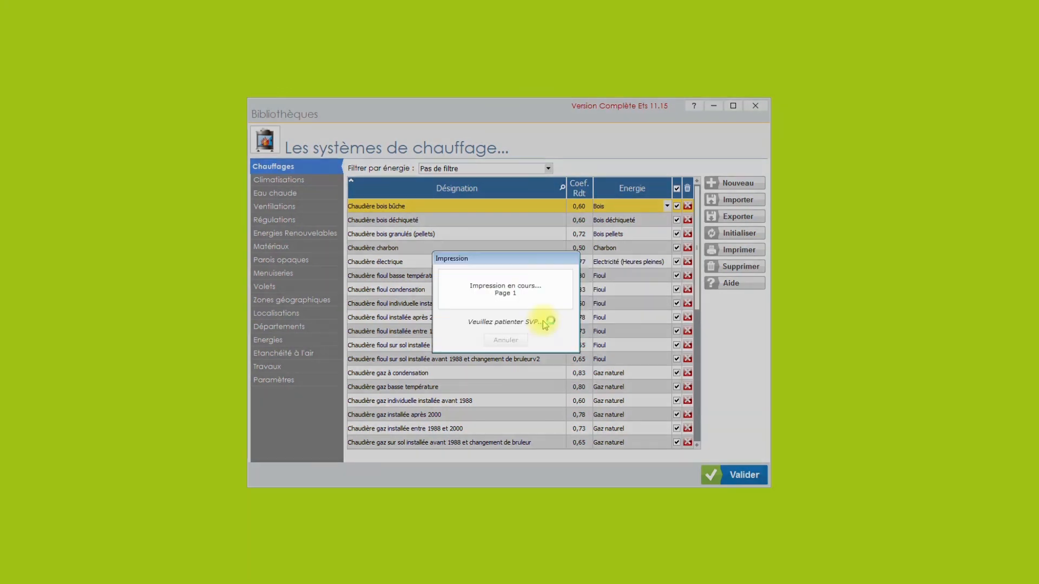